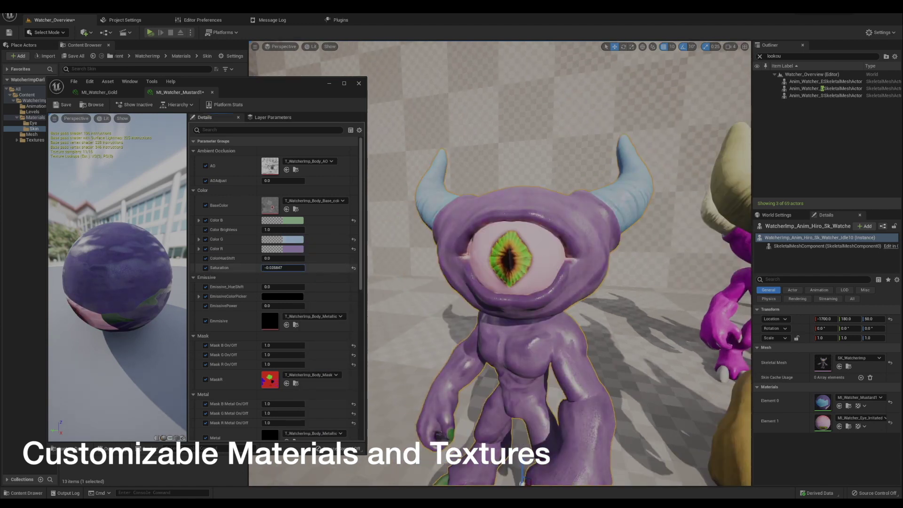
- Scroll MI_Watcher_Purple's Details panel down to its Normal, Opacity and Roughness settings
scroll(281, 281, "down", 5)
scroll(281, 281, "down", 5)
scroll(281, 281, "down", 4)
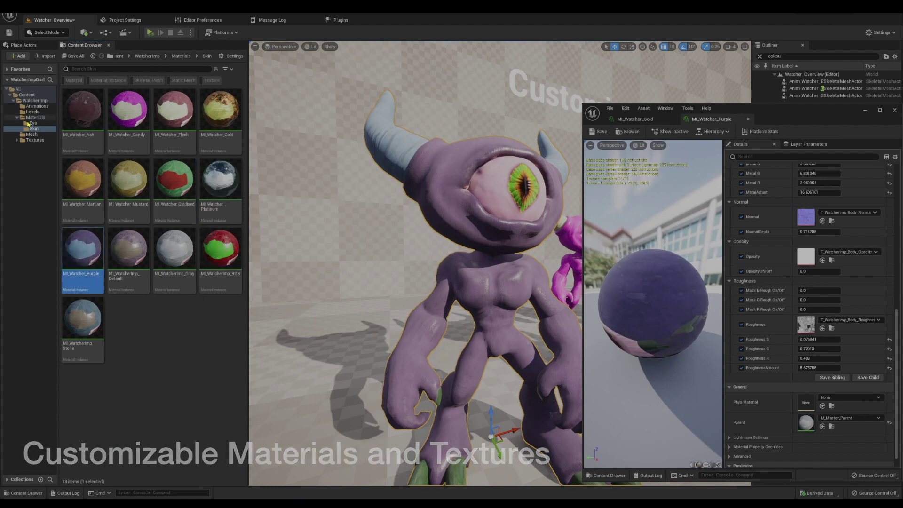
- Apply the Irritated eye material, shift its glow hue to purple-blue and reset ColorHueShift to zero
left_click_drag(469, 213, 468, 213)
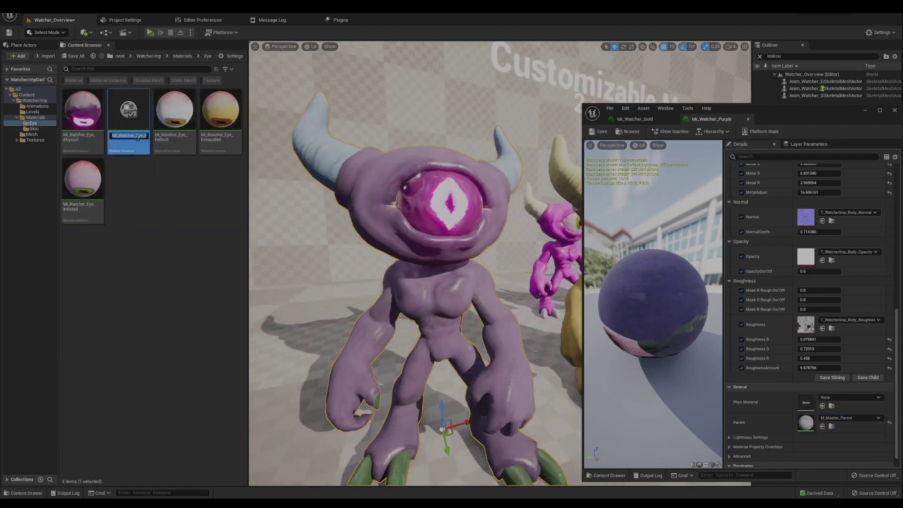
left_click_drag(819, 269, 827, 268)
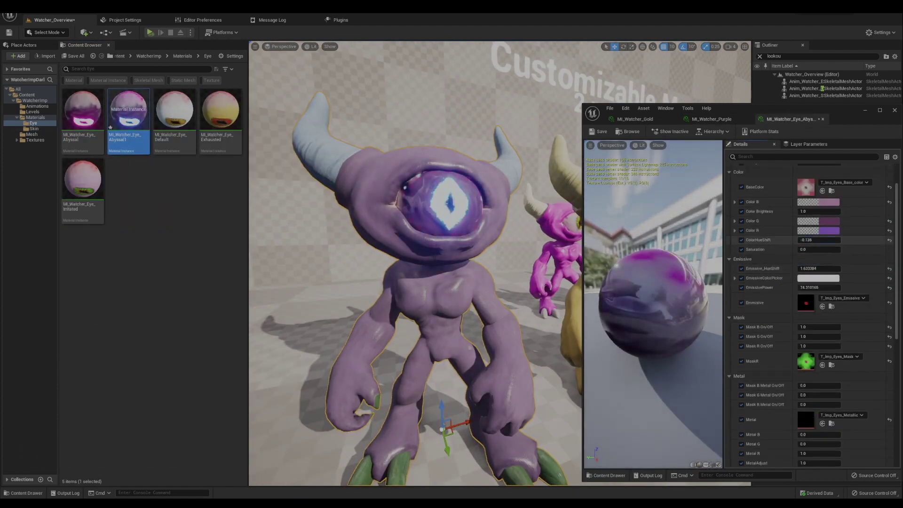
left_click(889, 240)
- Set the eye's Color G to a dark grey-green
left_click(818, 221)
left_click(682, 352)
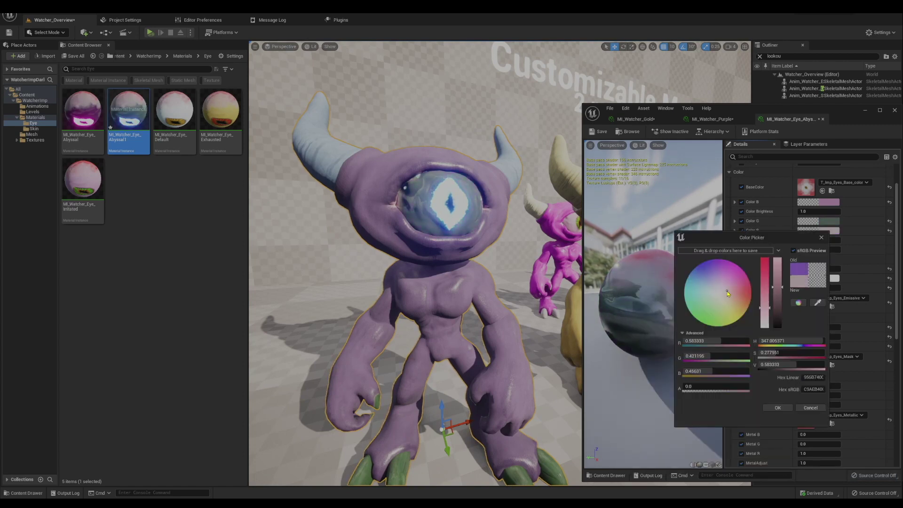
left_click(734, 455)
- Turn down EmissivePower and set Color B to a blue-purple
scroll(809, 282, "up", 3)
scroll(819, 339, "down", 1)
left_click_drag(818, 321, 799, 321)
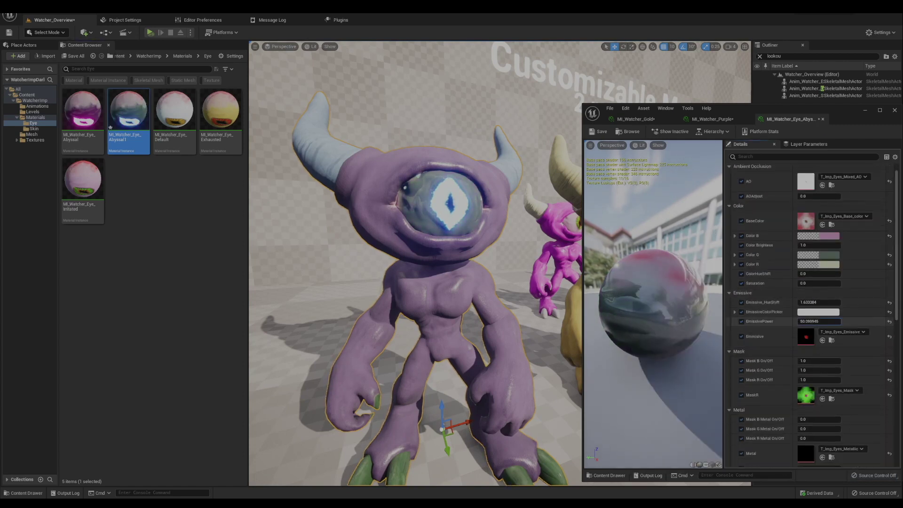
left_click(818, 236)
left_click(815, 333)
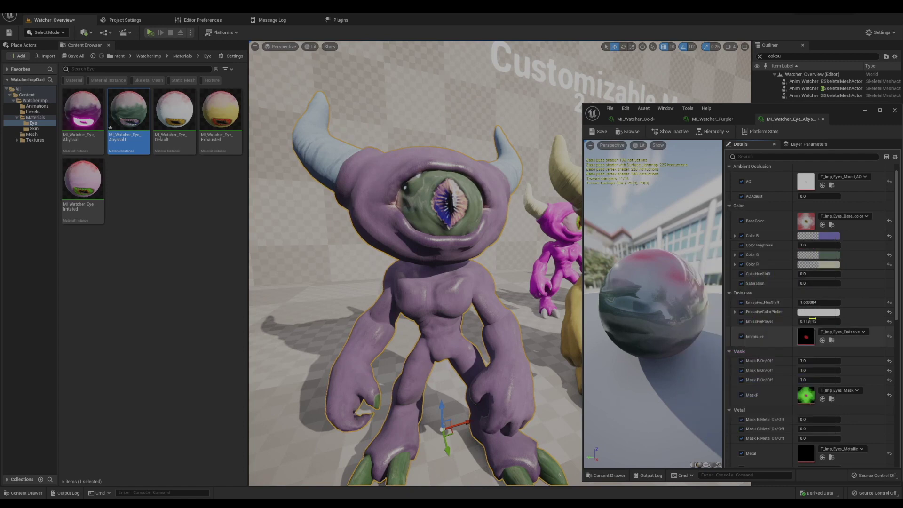